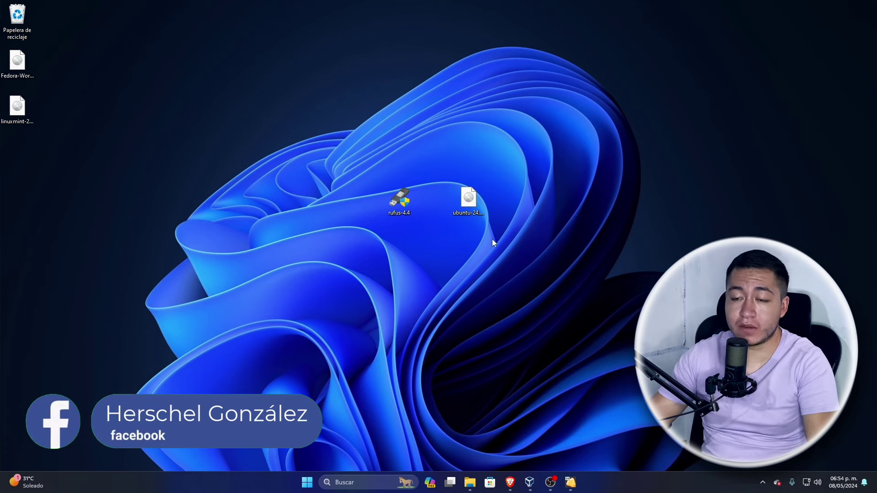
left_click(468, 201)
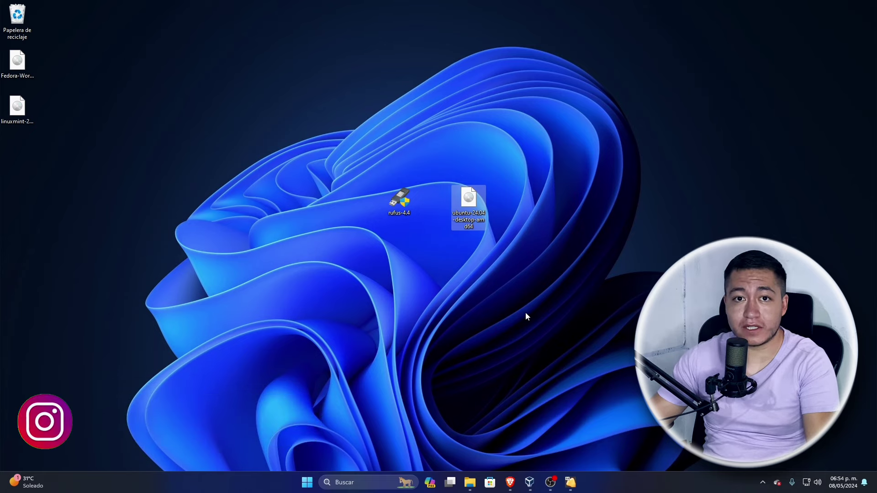
left_click(512, 239)
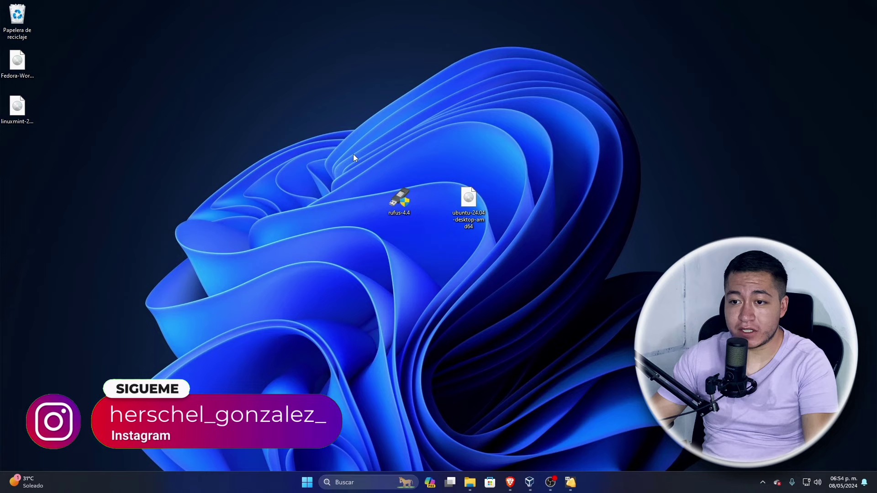
left_click_drag(352, 155, 434, 259)
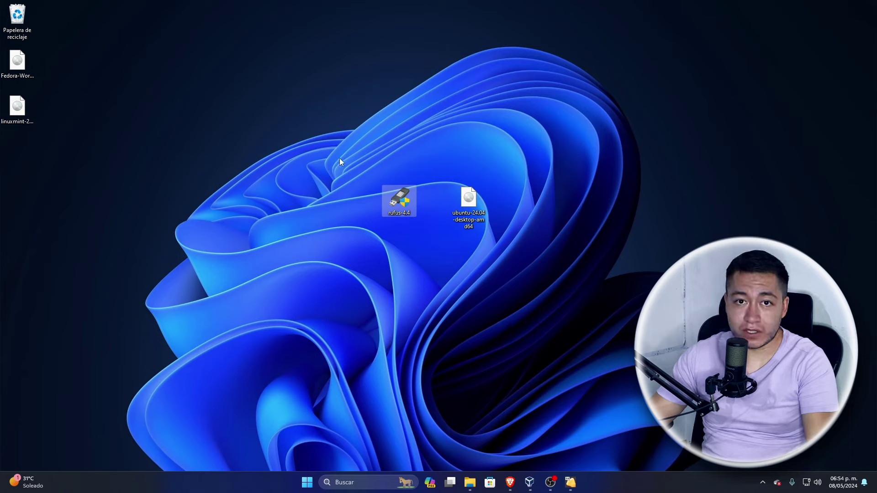
left_click(533, 284)
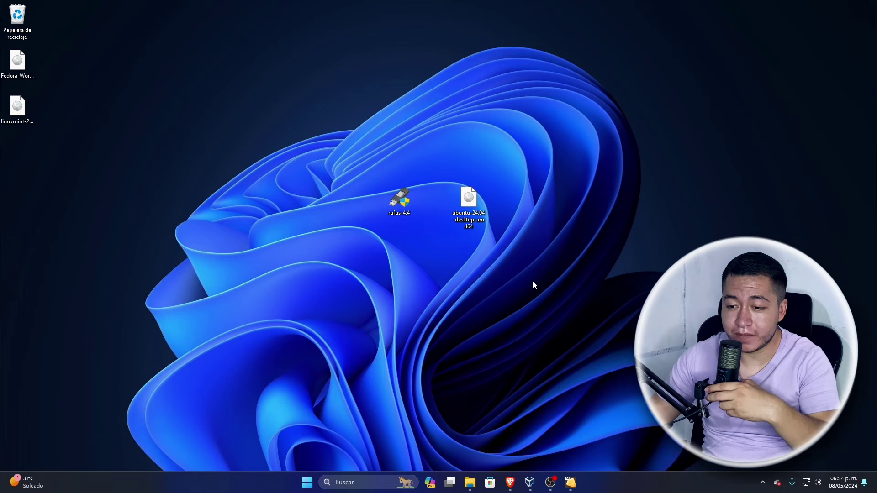
Launch rufus-4.4 from the desktop and decline its online update checks.
left_click(394, 210)
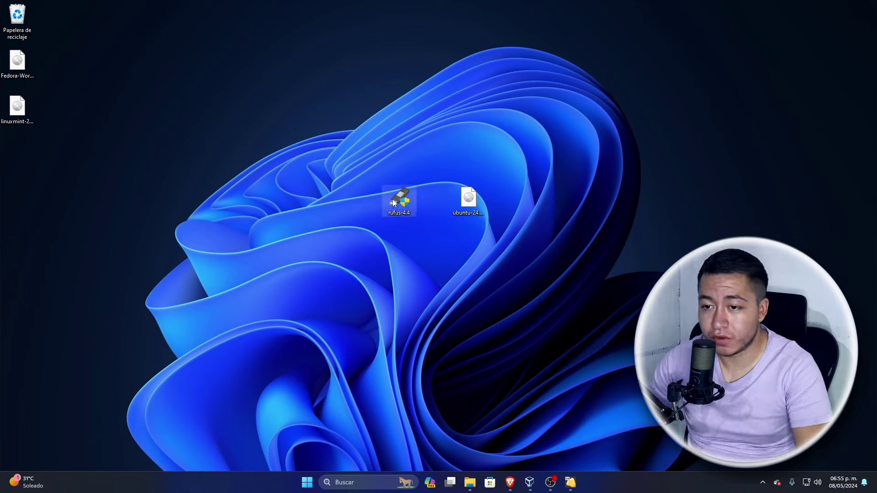
double_click(393, 203)
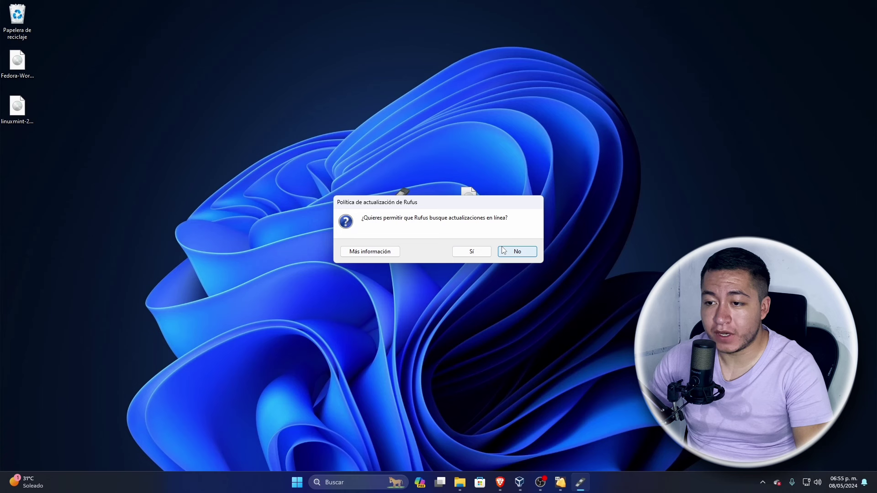
left_click(518, 251)
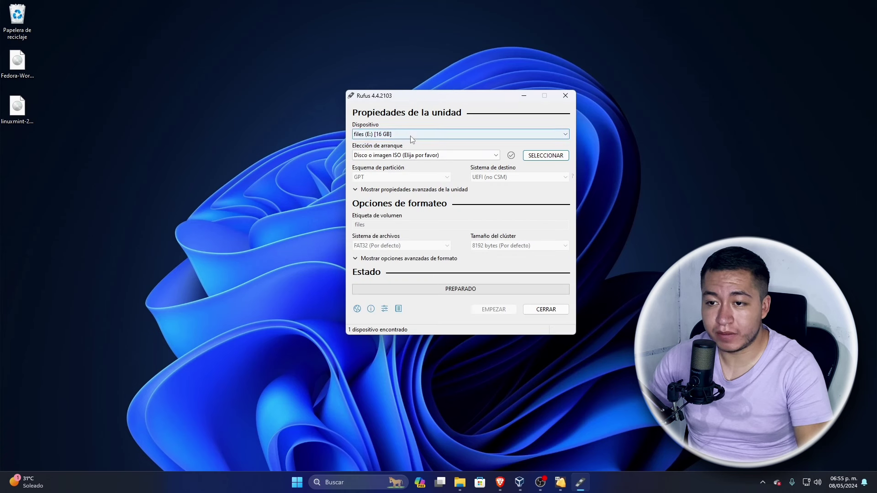
Choose the 16 GB drive files (E:) as the target device and load ubuntu-24.04-desktop-amd64 as the boot image.
left_click(396, 135)
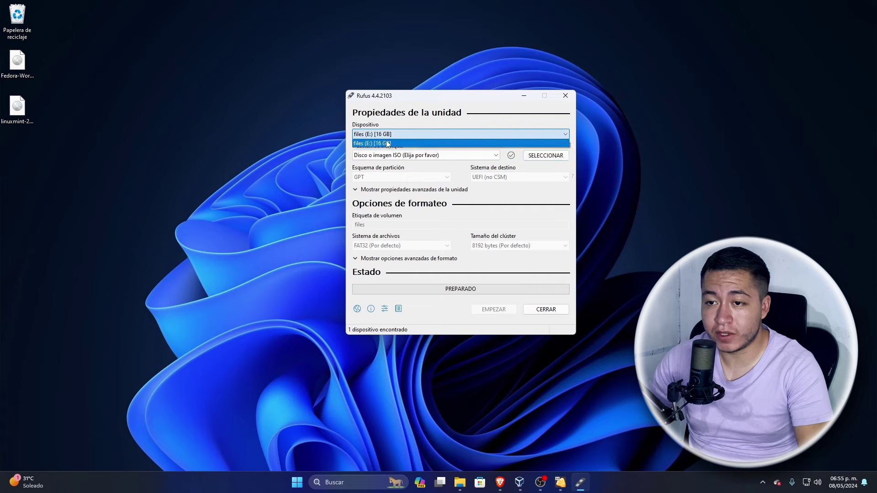
left_click(388, 144)
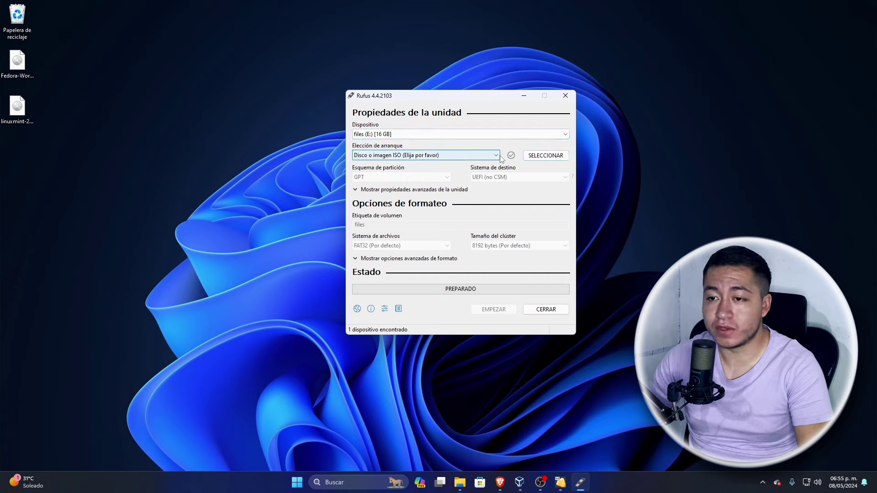
left_click_drag(462, 98, 630, 114)
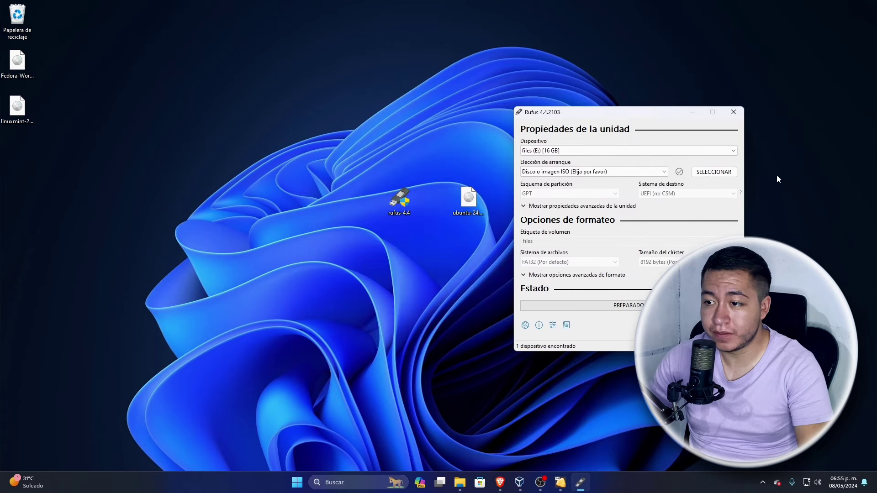
left_click(713, 172)
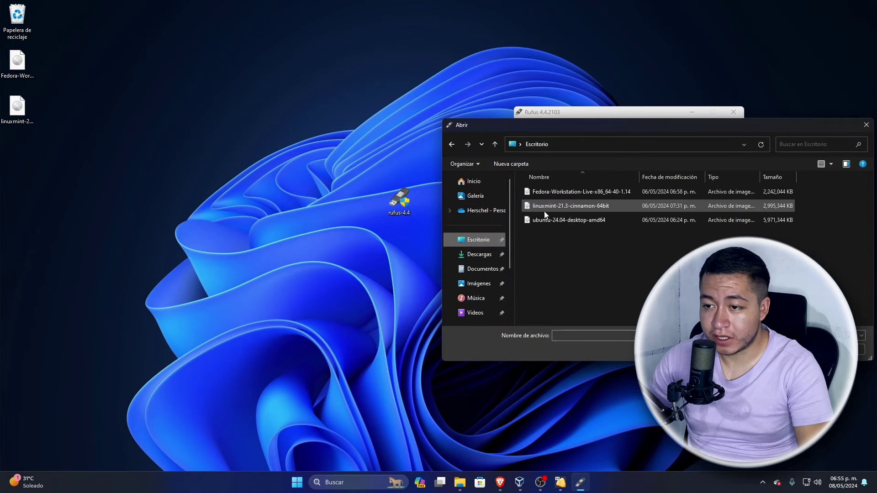
left_click(559, 220)
double_click(594, 220)
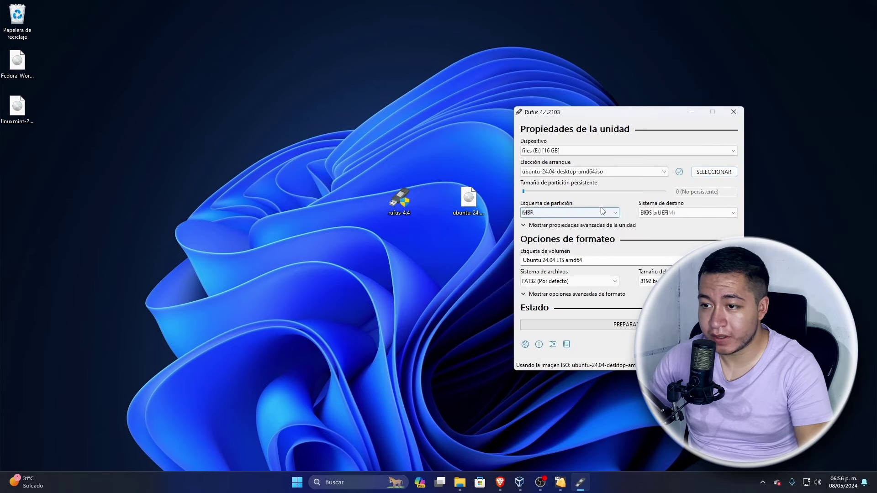
Set the partition scheme of the bootable drive to GPT.
left_click(577, 213)
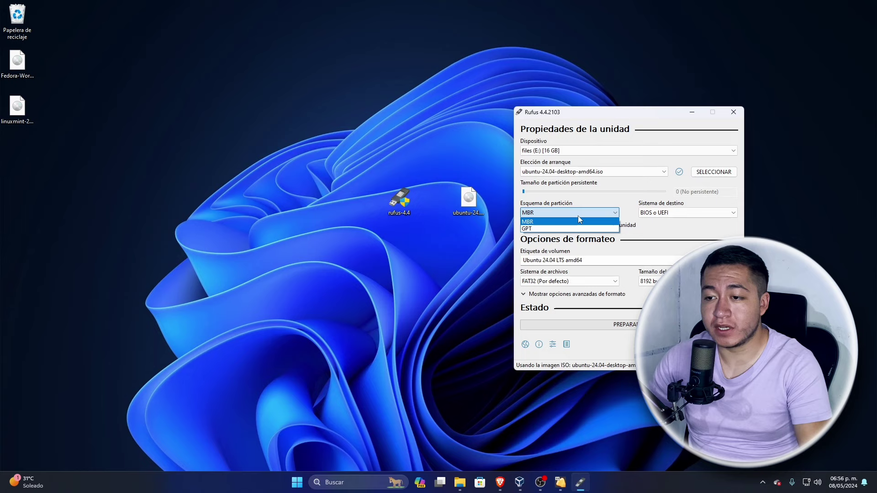
left_click(549, 229)
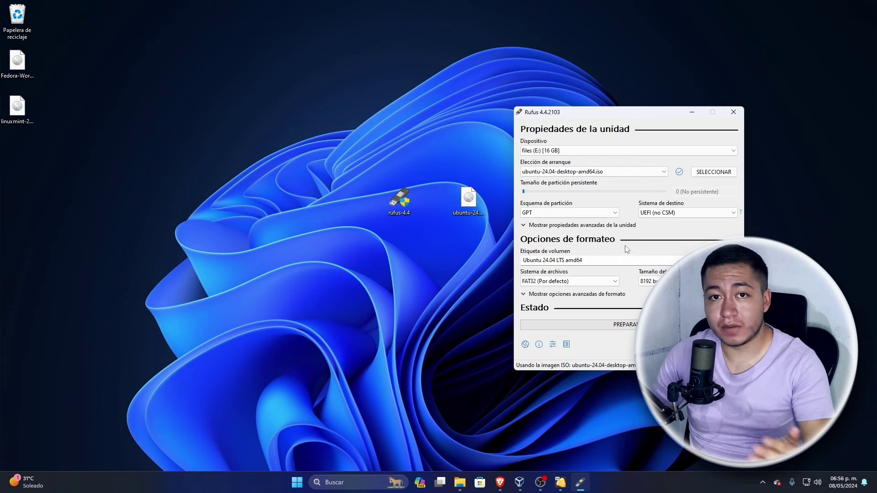
left_click(592, 213)
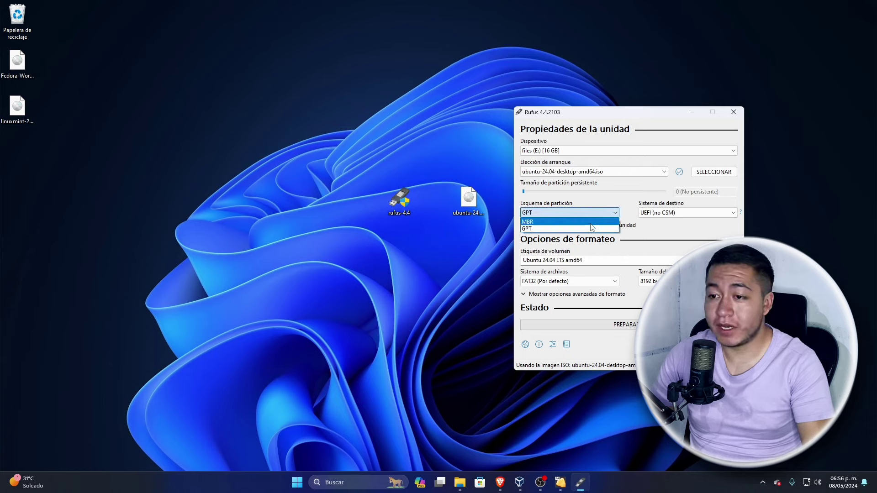
left_click(577, 223)
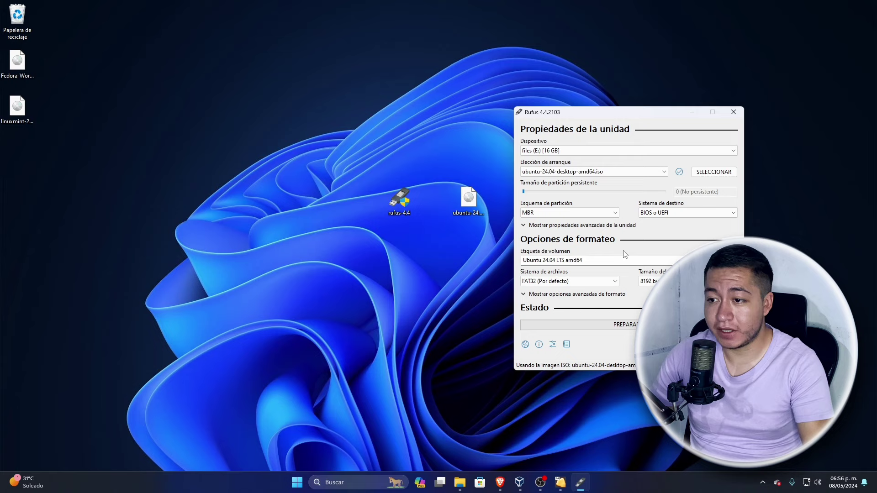
left_click(604, 213)
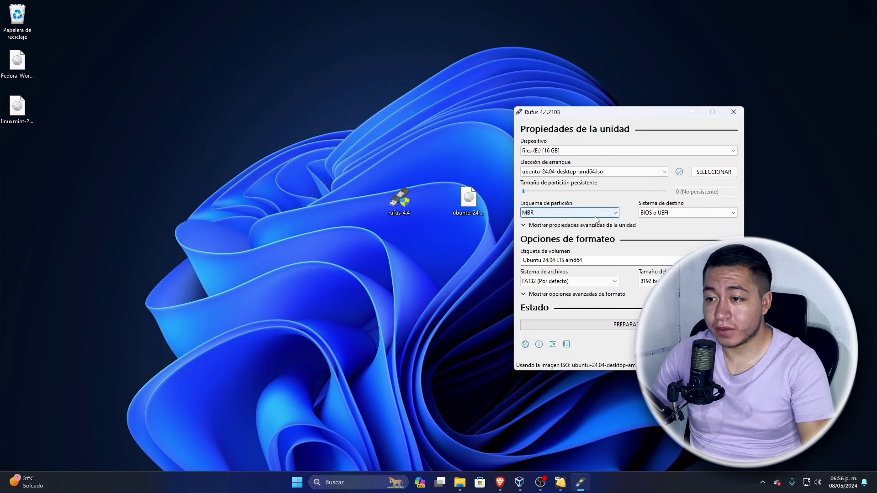
left_click(604, 231)
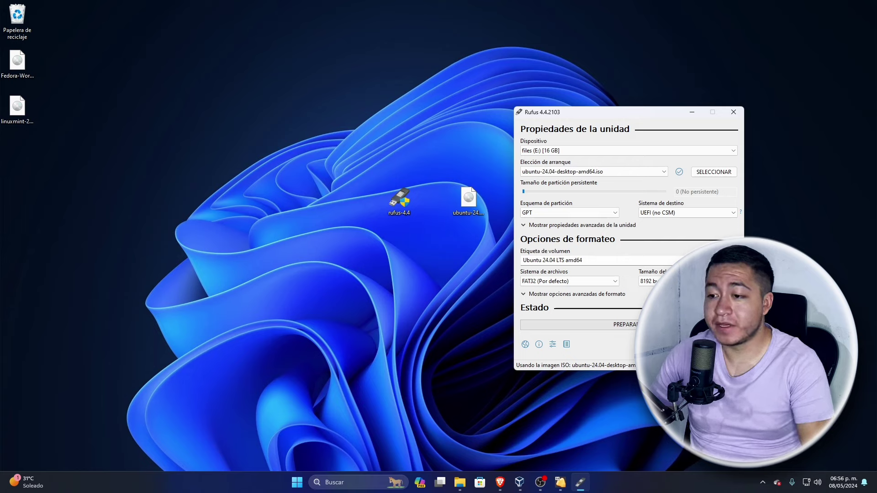
Write the Ubuntu image to the USB drive in the recommended ISO Image mode, accepting the data erasure, and close Rufus on completion.
left_click(671, 344)
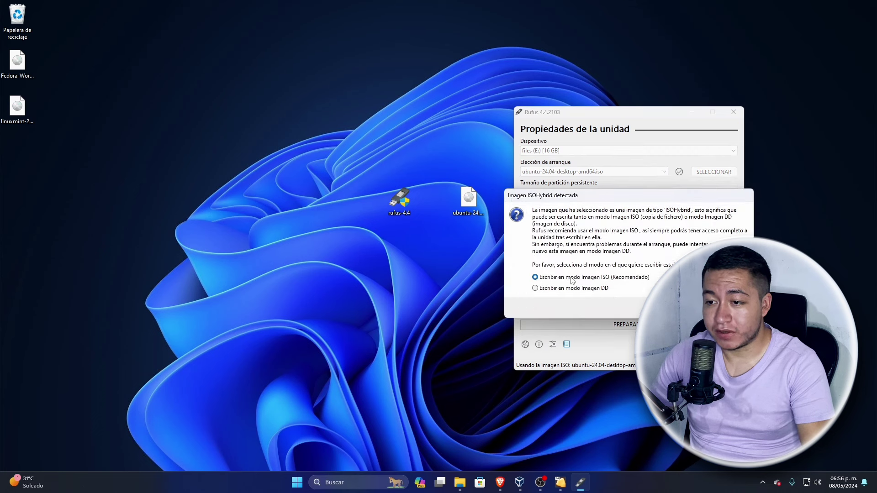
left_click(687, 306)
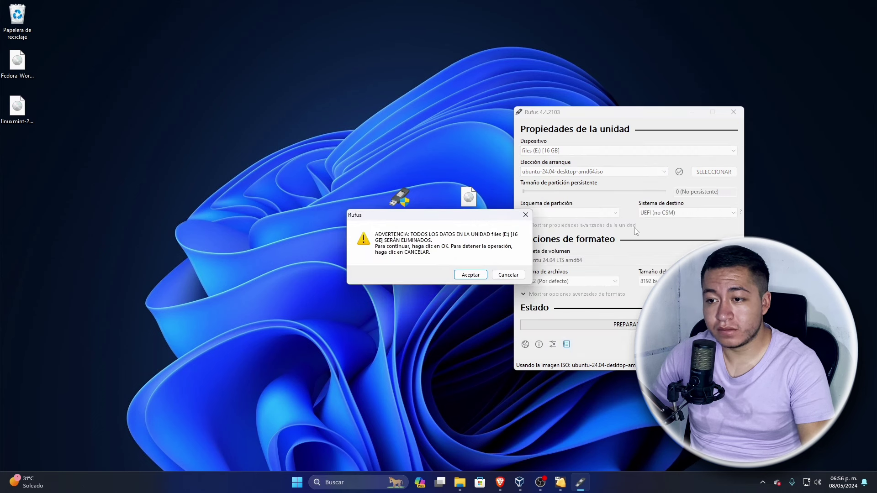
left_click_drag(450, 219, 615, 250)
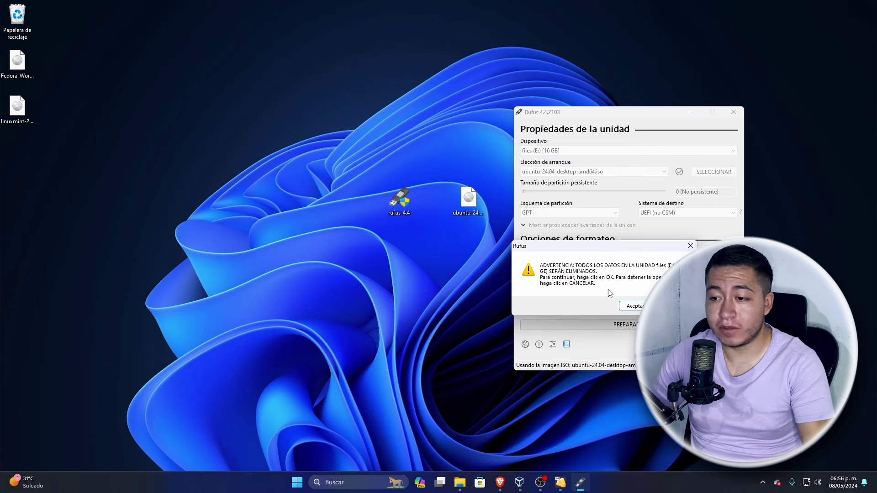
left_click(635, 307)
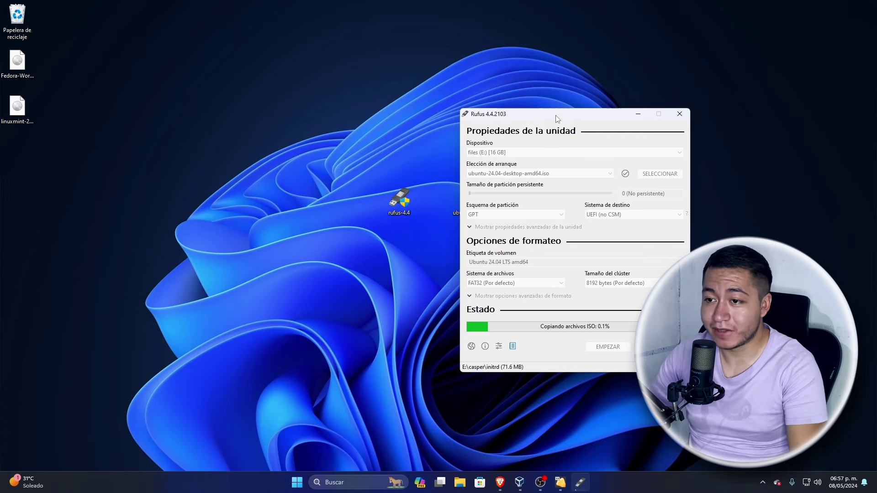
left_click_drag(557, 118, 639, 84)
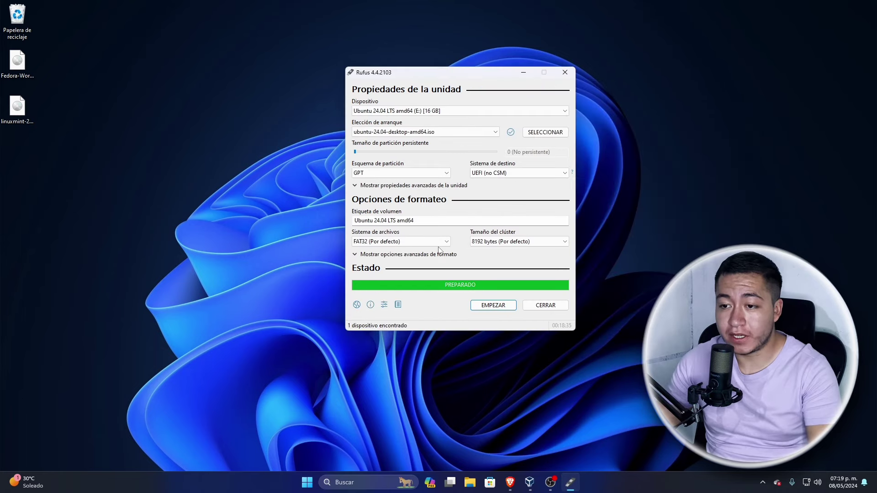
left_click(547, 305)
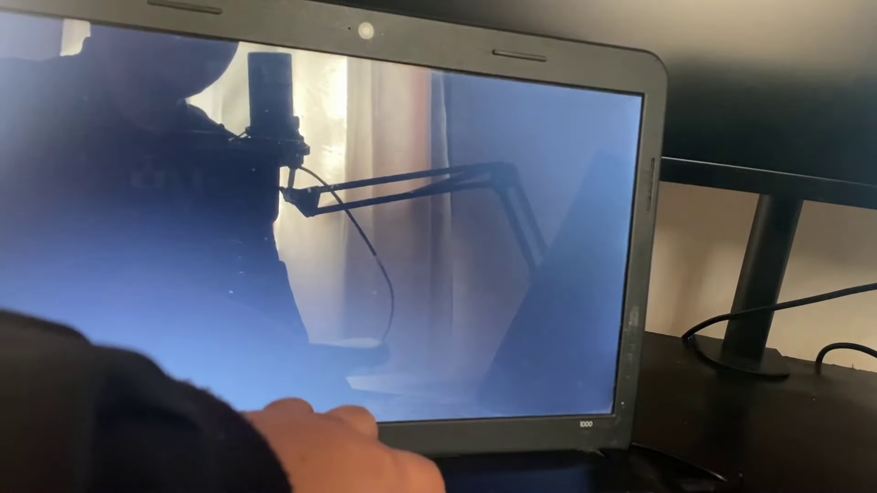
Boot the laptop from the KingstonDataTraveler 2.0 UEFI USB drive and start the Try or Install Ubuntu entry.
key("F9")
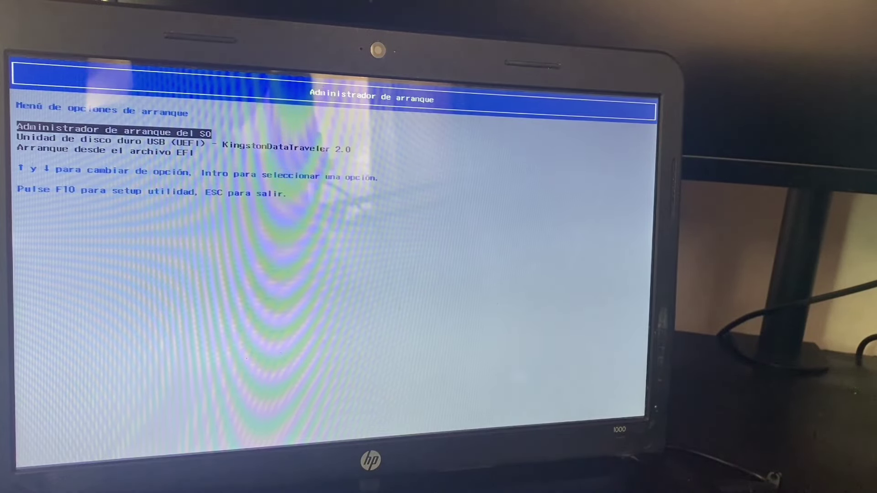
key("Down")
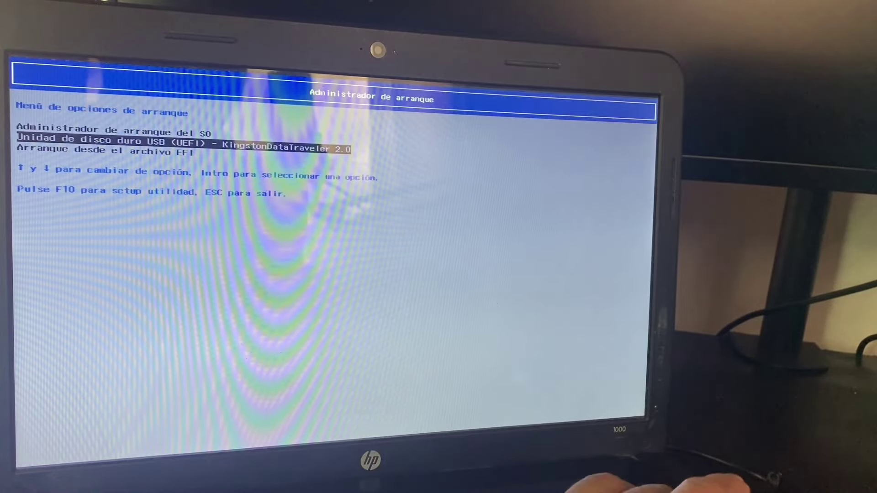
key("Return")
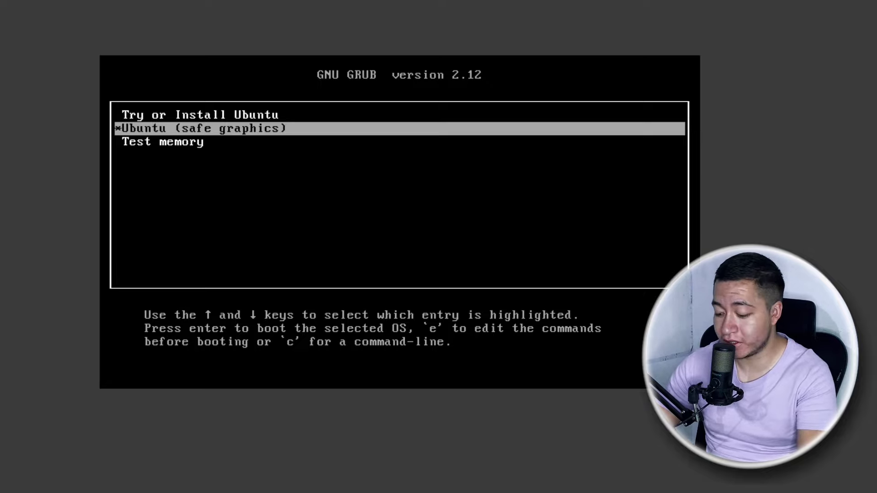
key("Up")
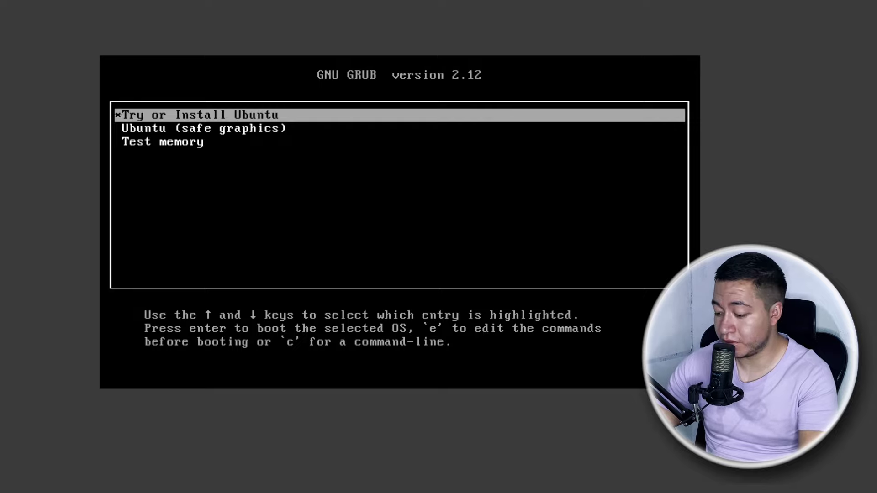
key("Return")
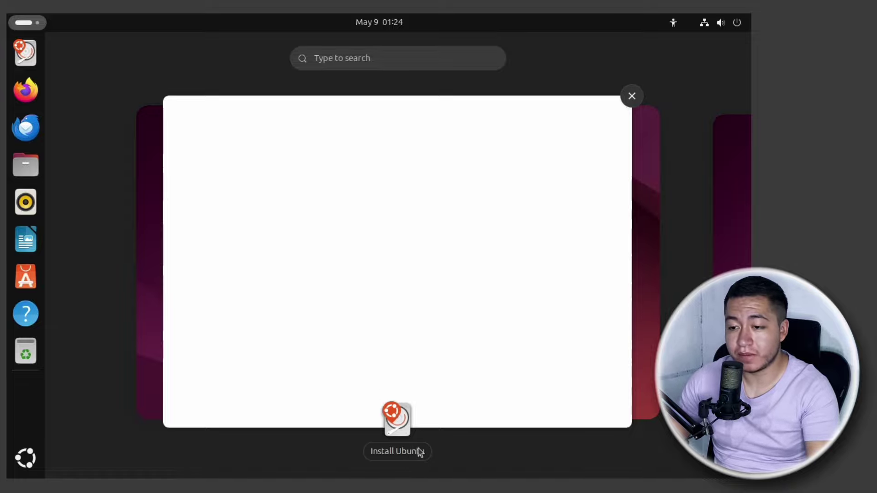
Bring up the Install Ubuntu window and set the installer language to Español.
left_click(397, 426)
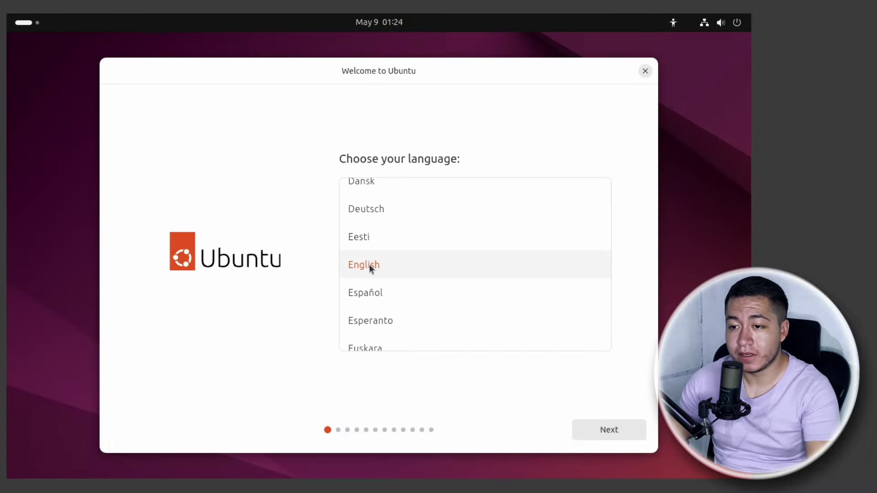
left_click(364, 292)
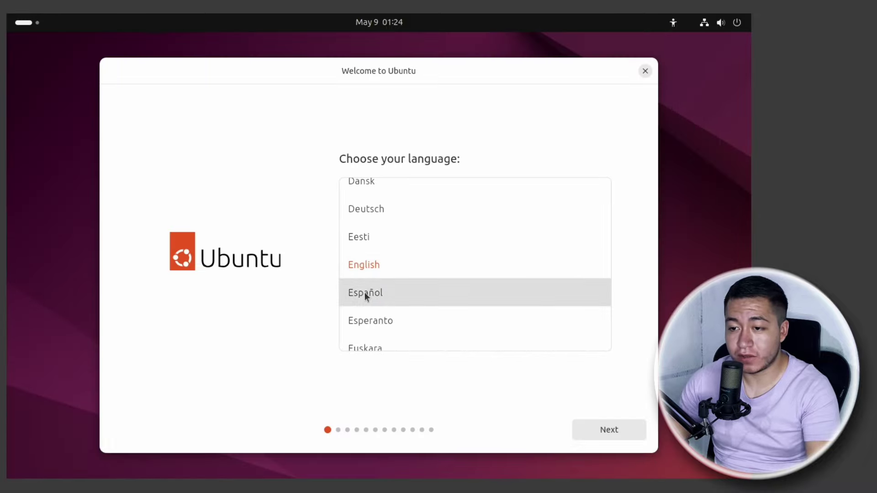
left_click(613, 429)
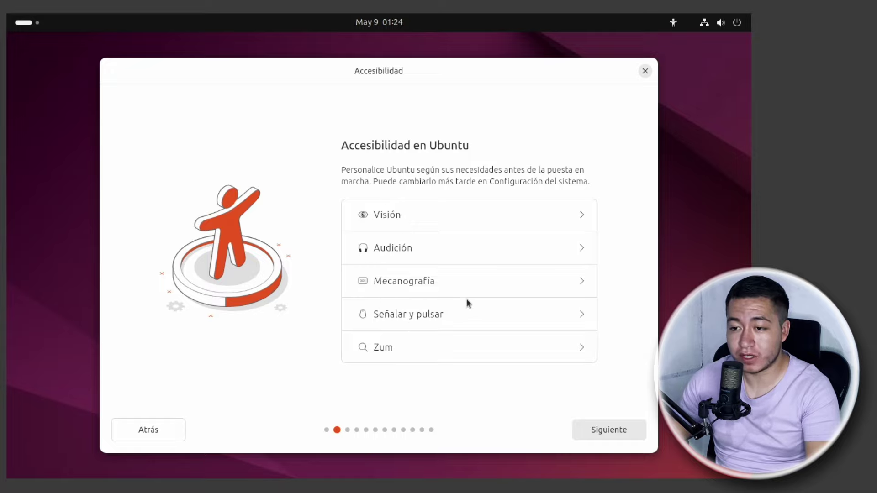
Skip the accessibility options and set the keyboard layout to Español (latinoamericano).
left_click(615, 429)
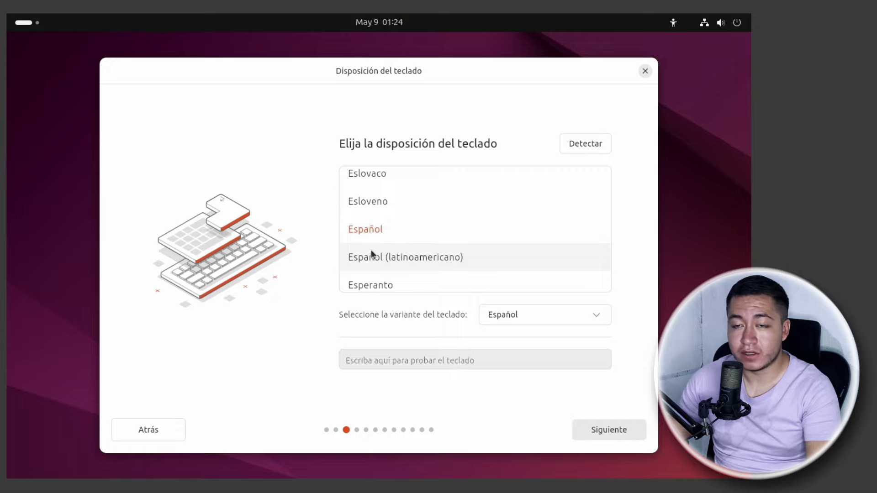
left_click(410, 263)
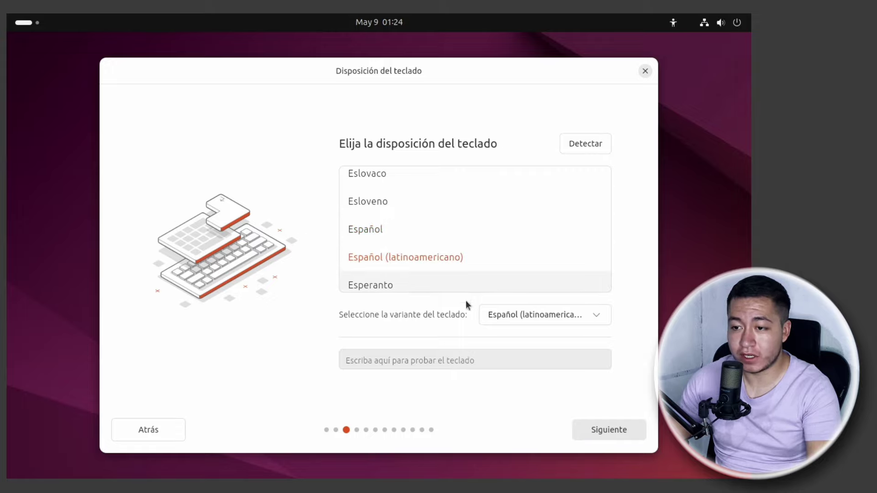
left_click(604, 429)
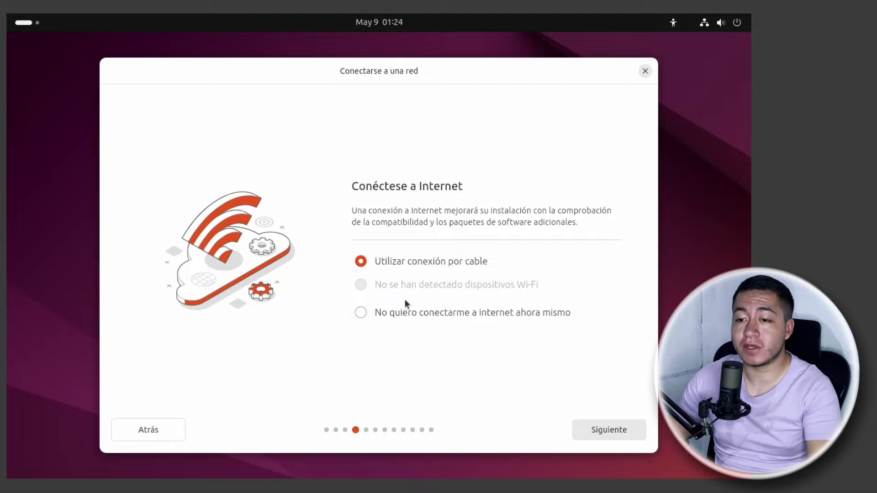
Keep the wired connection for Internet access and choose Instalar Ubuntu with the Instalación interactiva type.
left_click(605, 432)
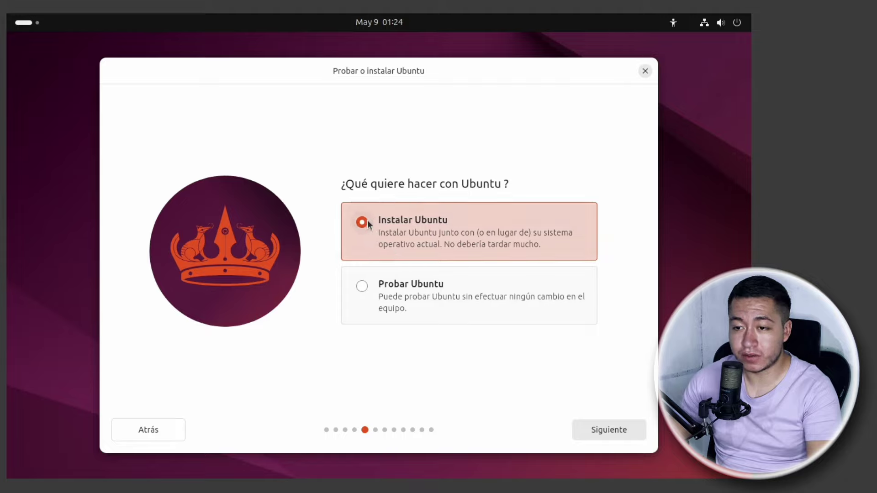
left_click(612, 430)
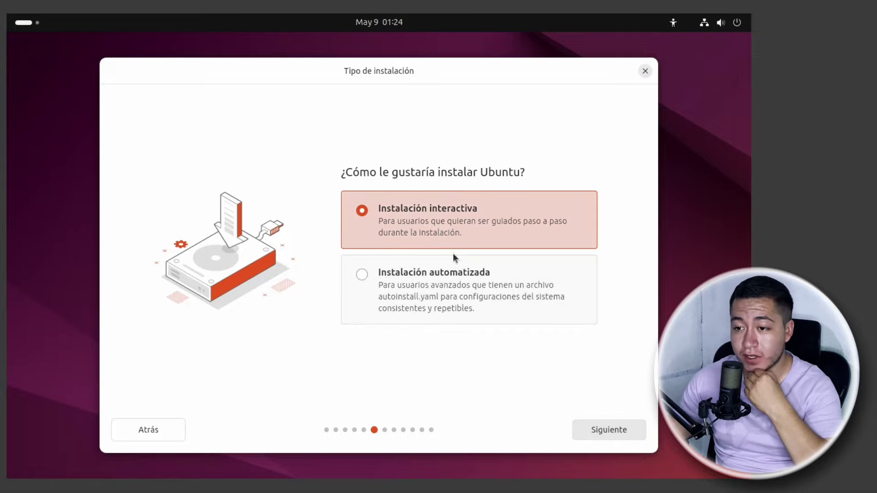
left_click(596, 426)
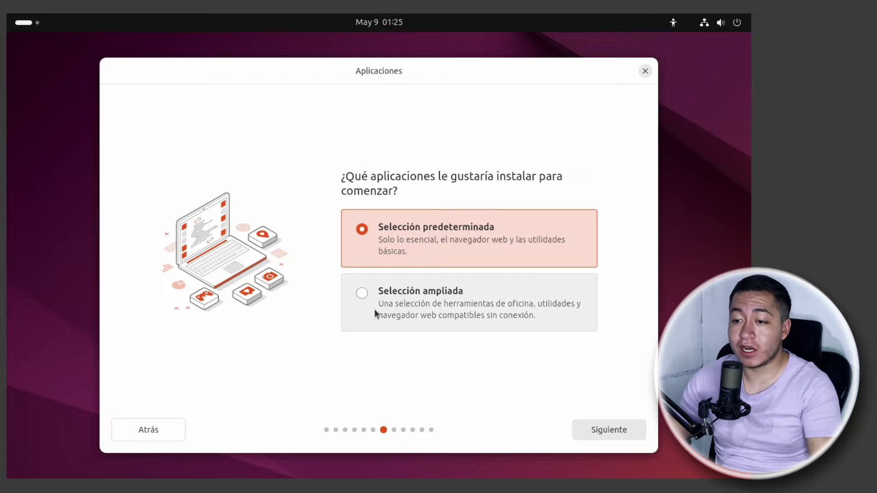
Choose the Selección predeterminada set of applications to install and continue to the proprietary software options.
left_click(384, 296)
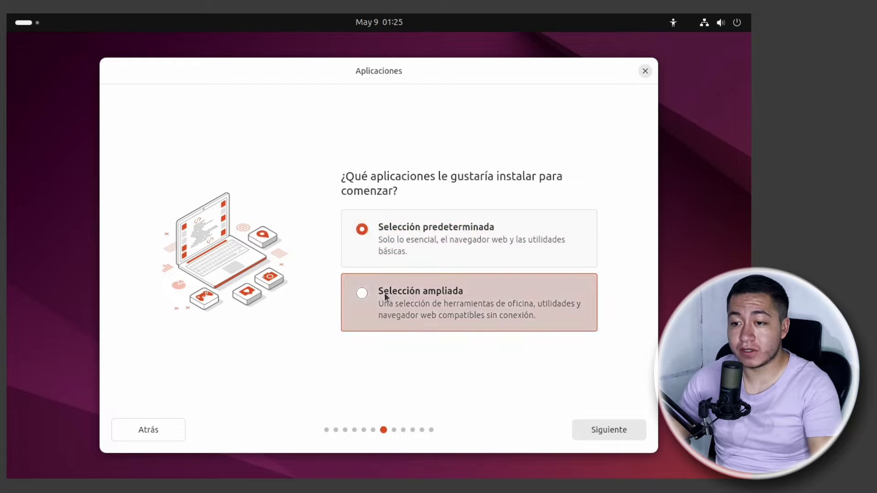
left_click(358, 233)
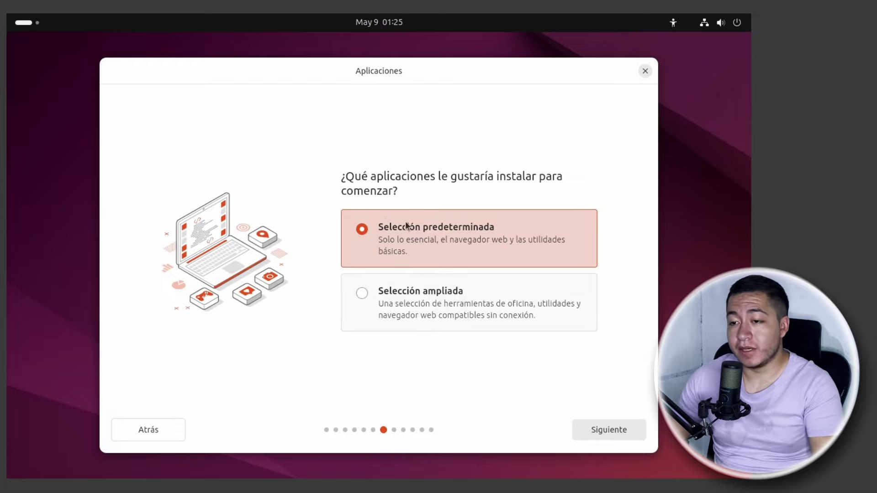
left_click(620, 429)
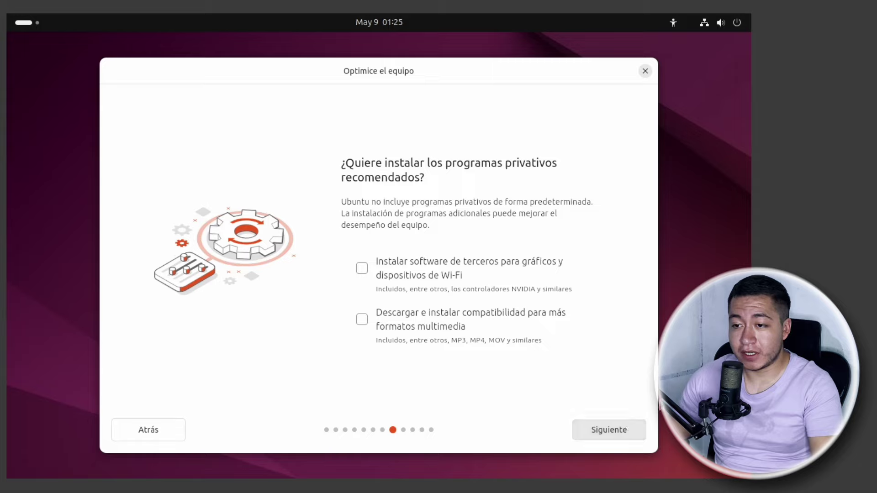
Enable third-party graphics and Wi-Fi software, leave extra multimedia formats off, and choose Borrar disco e instalar Ubuntu.
left_click(361, 268)
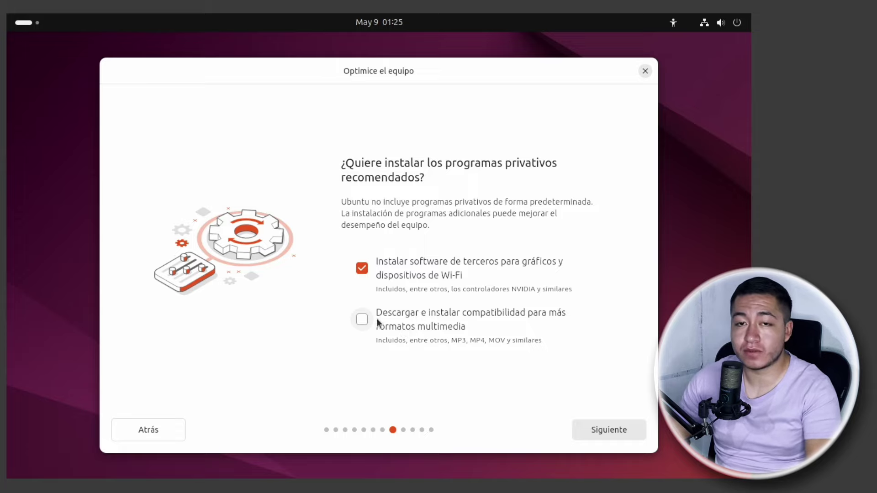
left_click(363, 315)
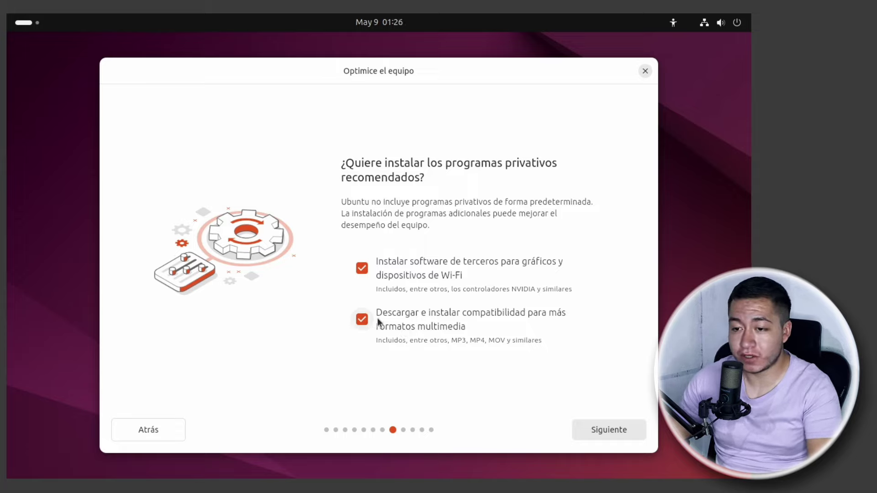
left_click(365, 323)
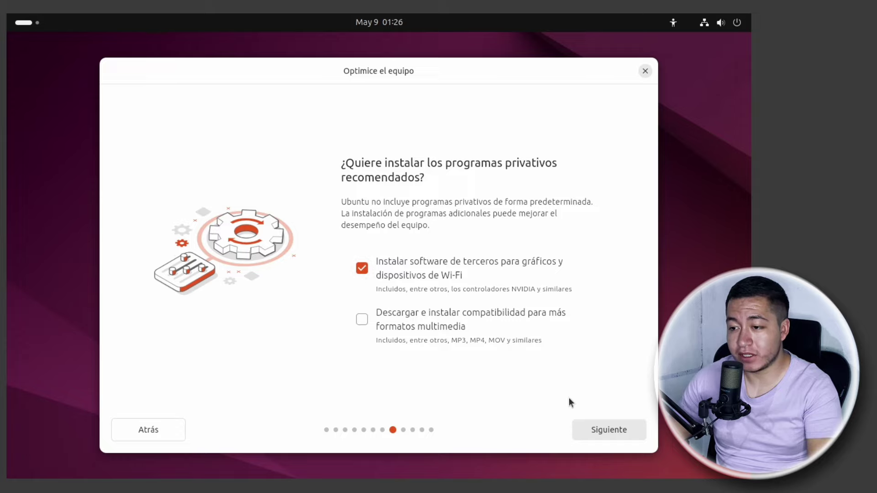
left_click(608, 429)
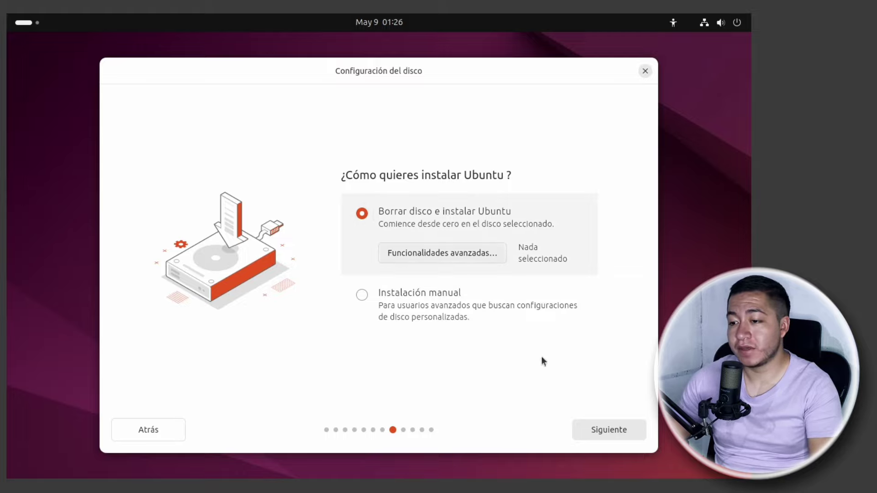
left_click(606, 427)
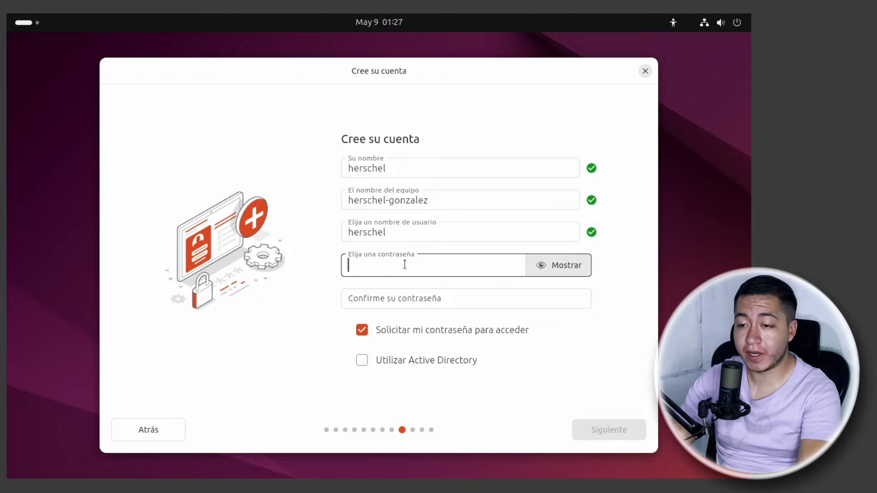
Enter and confirm the account password, keeping the password required at login, and proceed to the review of the choices.
type("••••••••••")
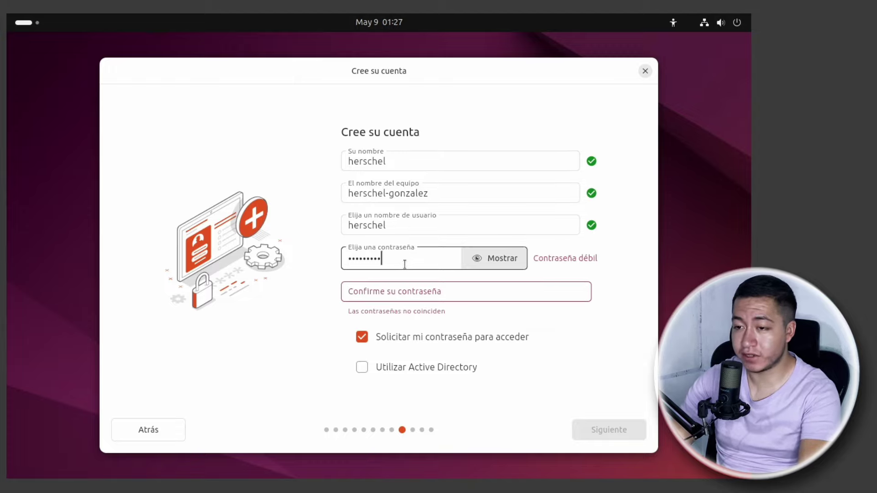
left_click(470, 282)
type("••••••••••")
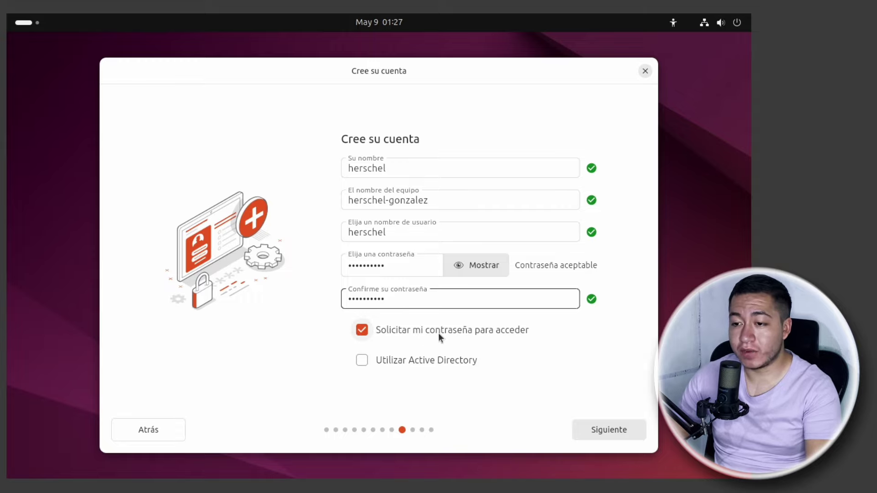
left_click(616, 429)
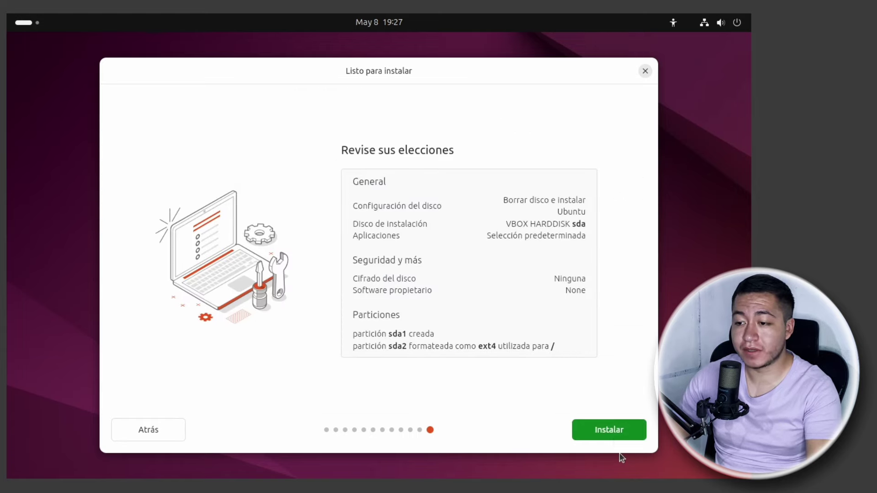
Install Ubuntu with the reviewed choices and restart the computer once the installation finishes.
left_click(614, 432)
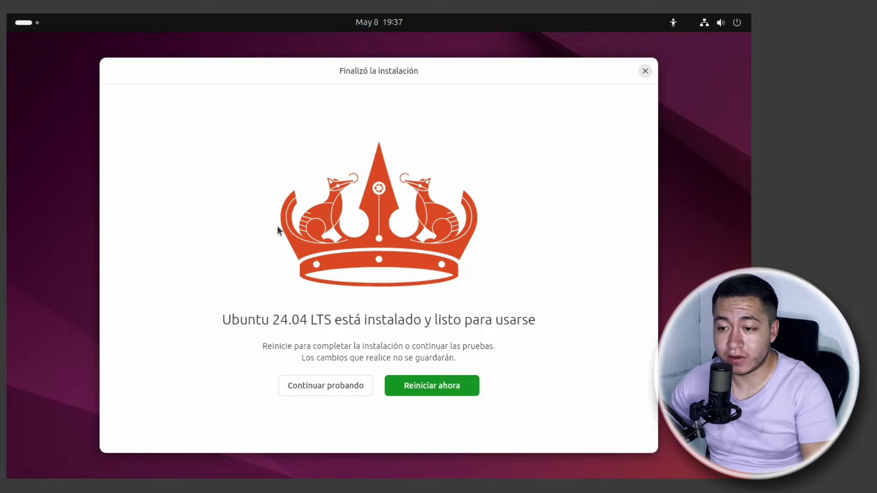
left_click(444, 384)
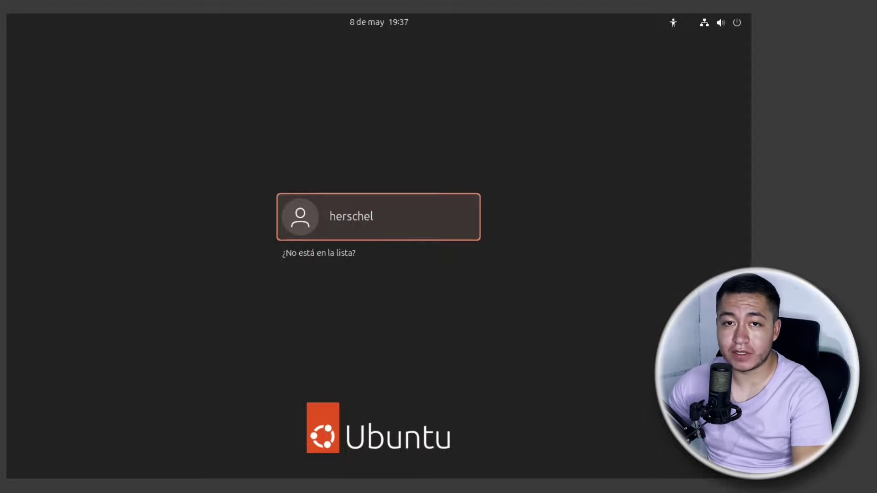
Log in to the new Ubuntu system by selecting the created user and entering the account password.
left_click(411, 211)
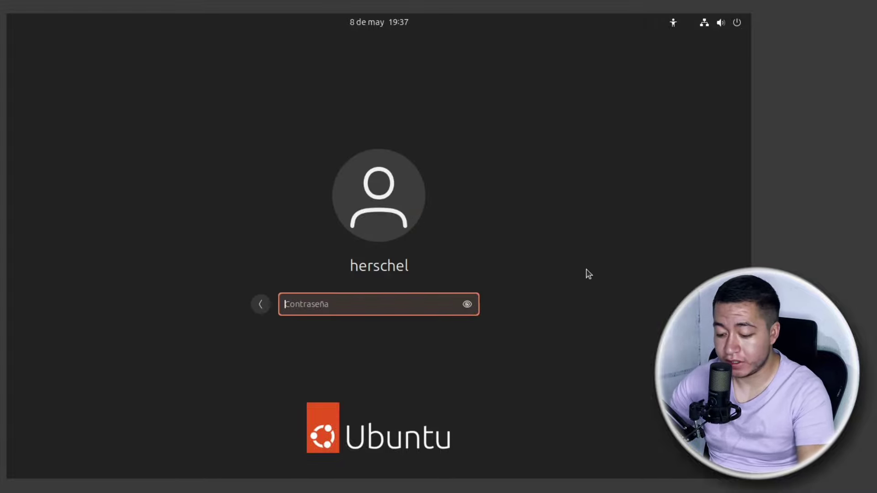
type("●●●●●●●●●●")
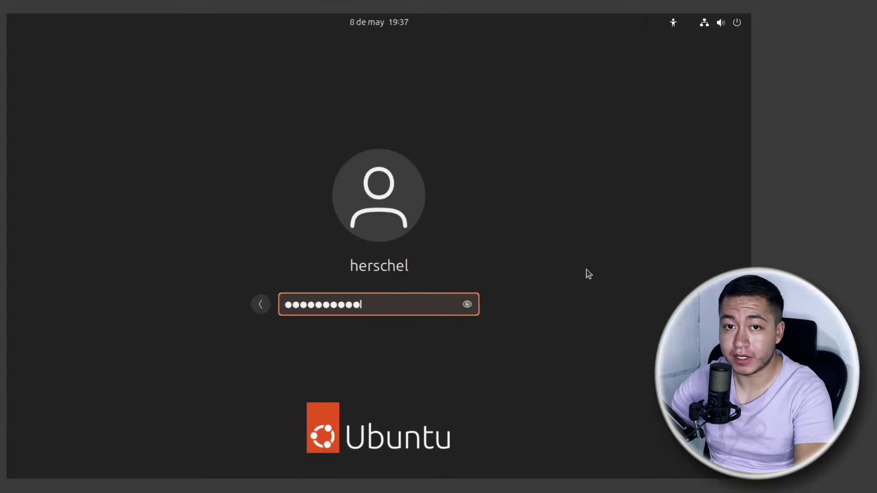
key("Return")
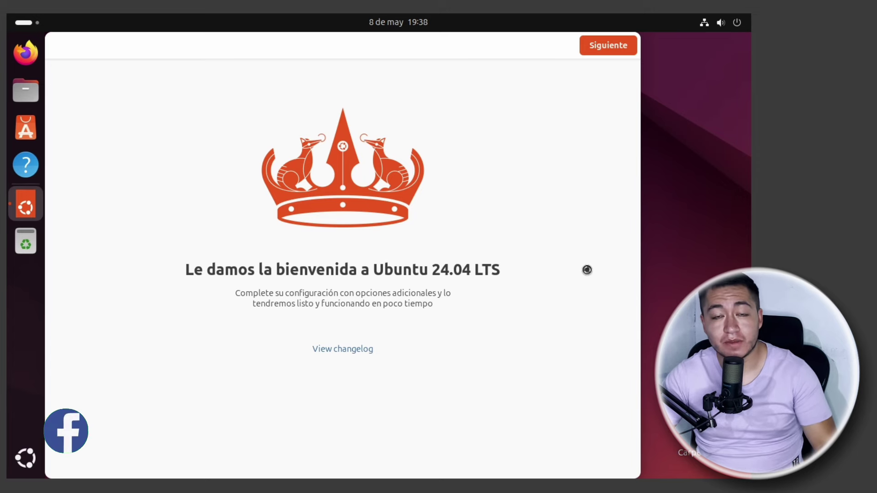